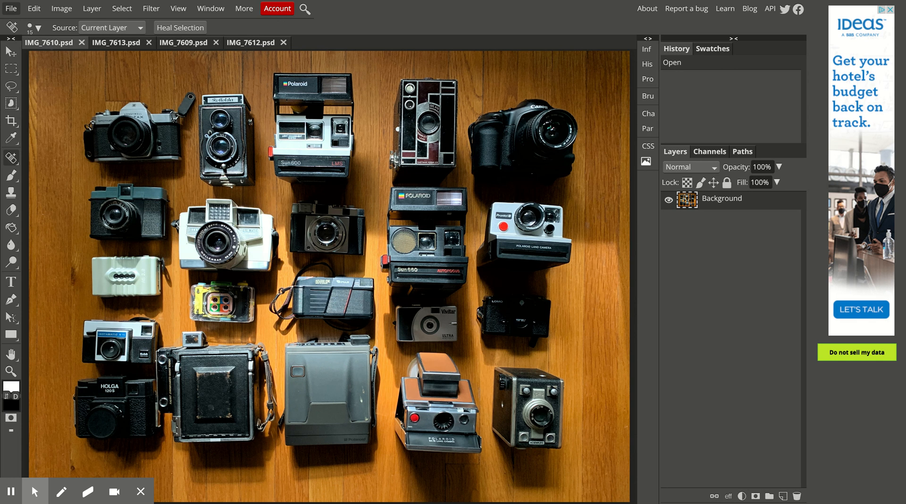
left_click(10, 9)
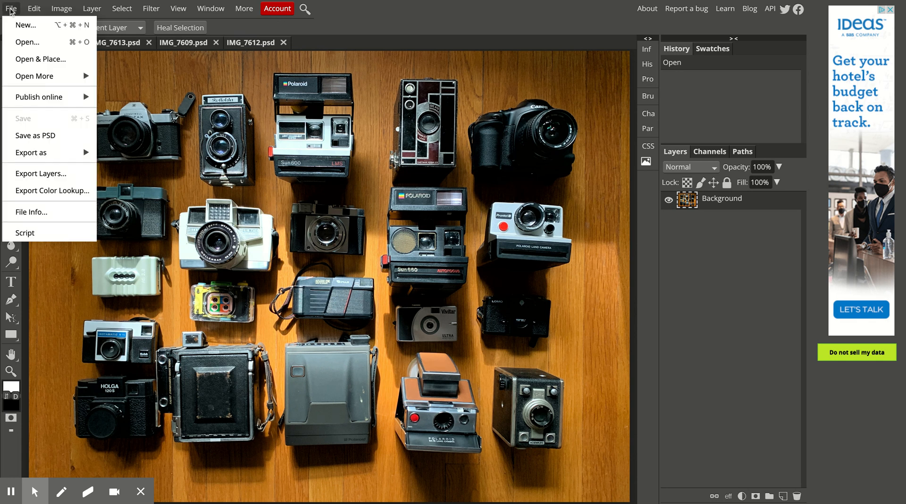
left_click(18, 42)
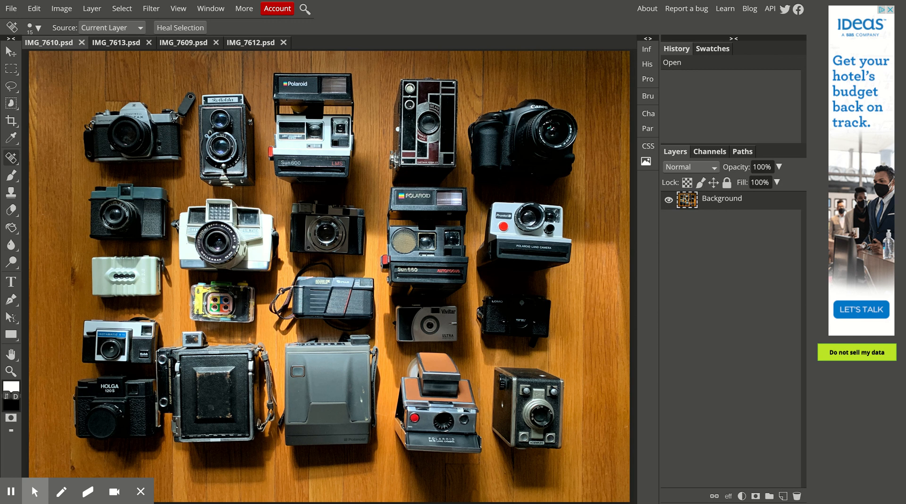
- Compare the open photos and their histograms across IMG_7609.psd, IMG_7612.psd and IMG_7613.psd, finishing on IMG_7613.psd
left_click(119, 43)
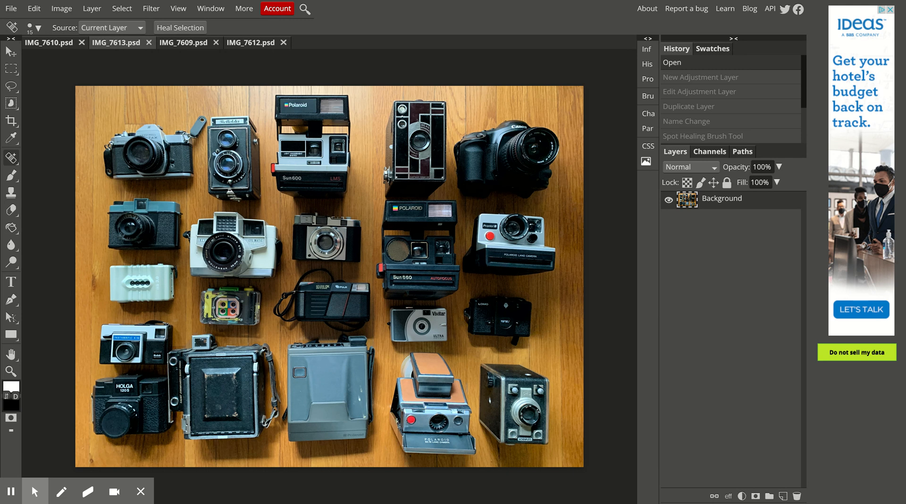
left_click(174, 47)
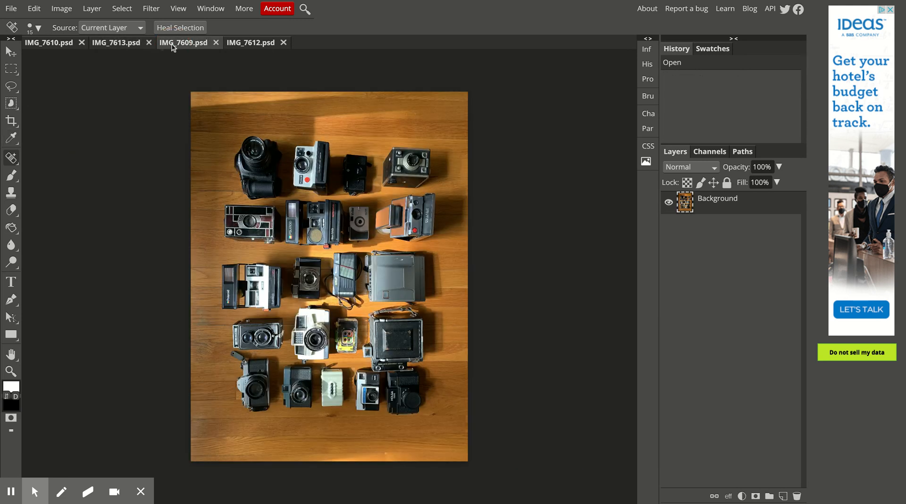
left_click(647, 65)
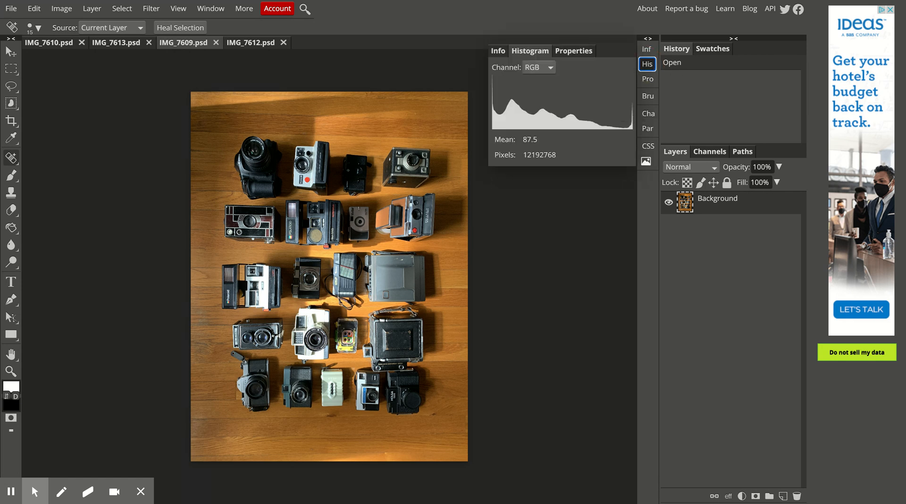
left_click(245, 44)
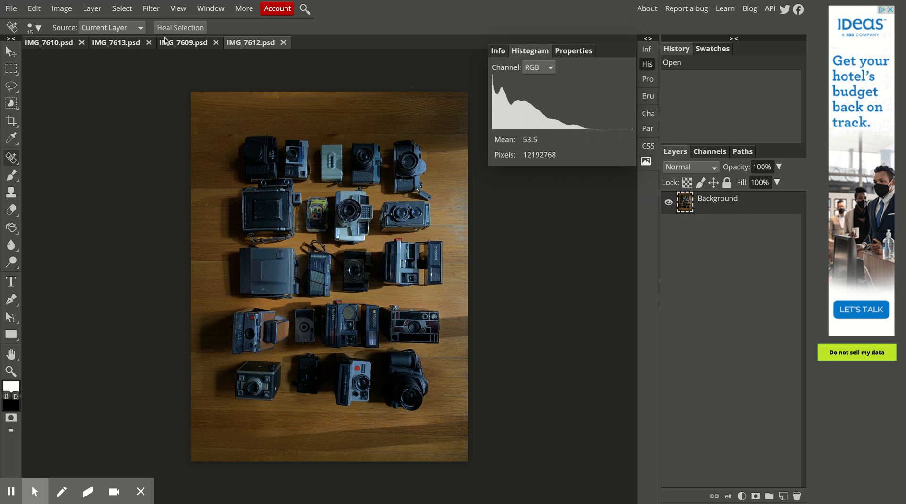
left_click(116, 43)
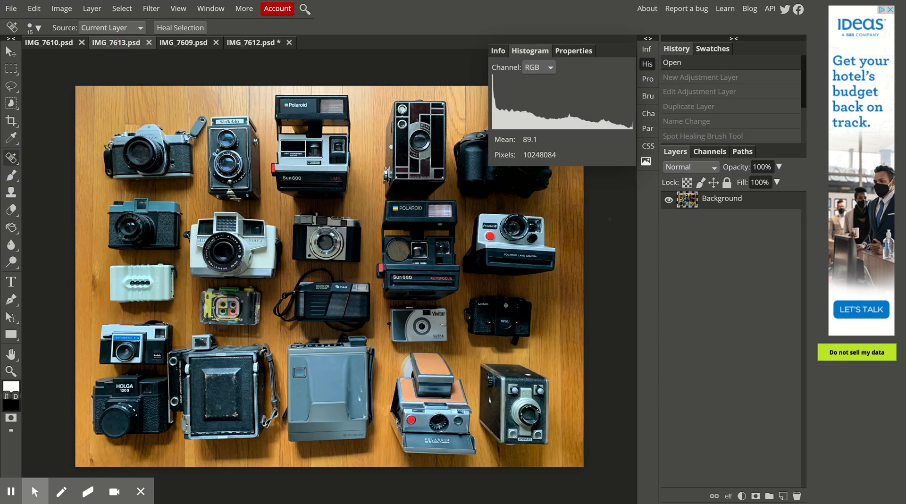
left_click(647, 64)
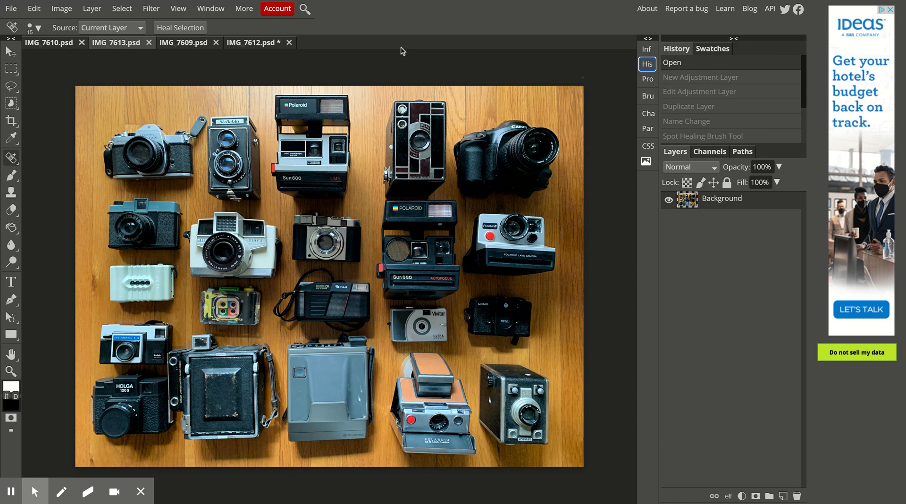
- Duplicate the Background layer of IMG_7613.psd and rename the copy Retouch
right_click(723, 207)
left_click(751, 226)
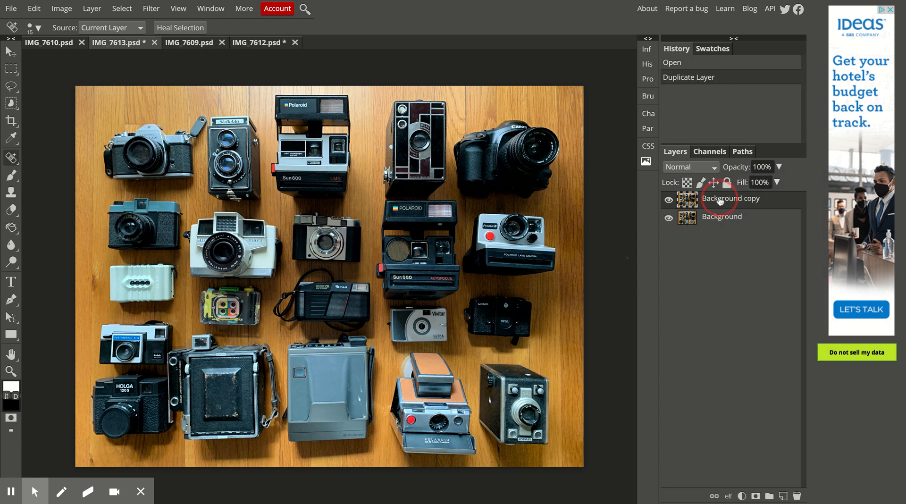
double_click(721, 202)
type("Retouch")
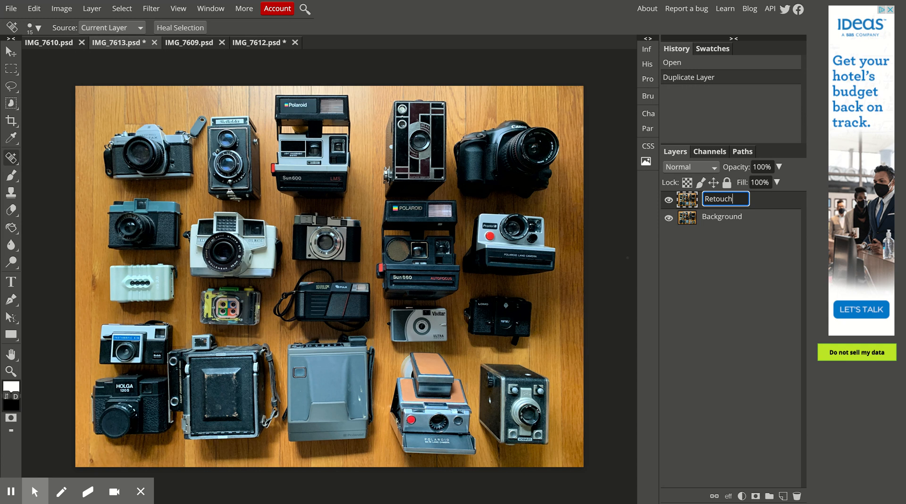
left_click(767, 199)
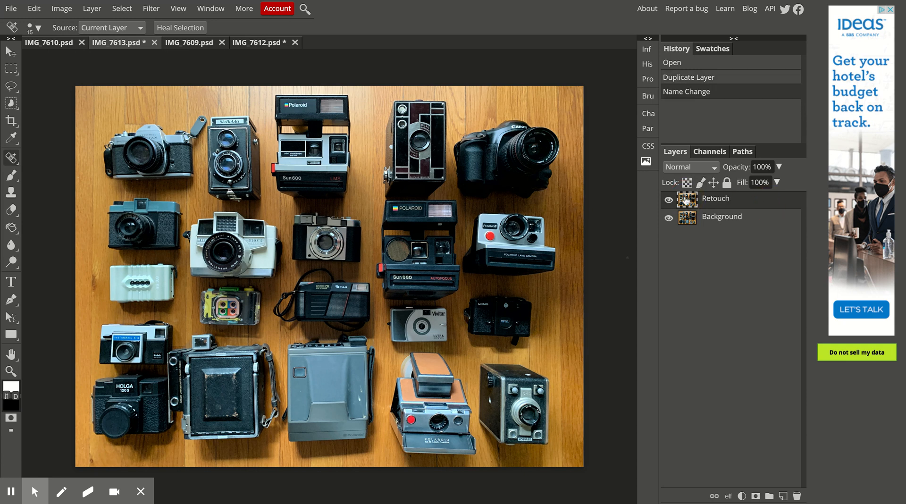
- Use the Spot Healing Brush at 42 px to remove the small white speck below the grey Polaroid's square window
left_click(12, 159)
scroll(329, 275, "up", 5)
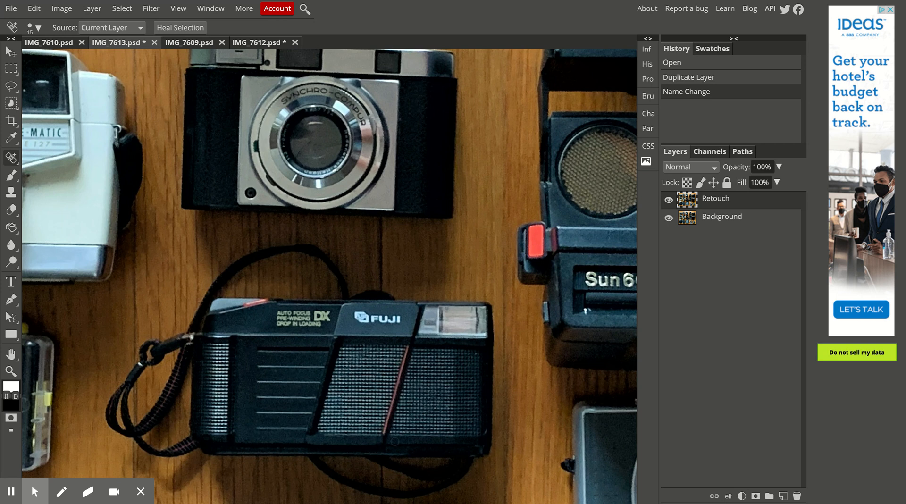
left_click_drag(390, 424, 339, 247)
left_click_drag(343, 389, 326, 178)
left_click_drag(287, 326, 286, 306)
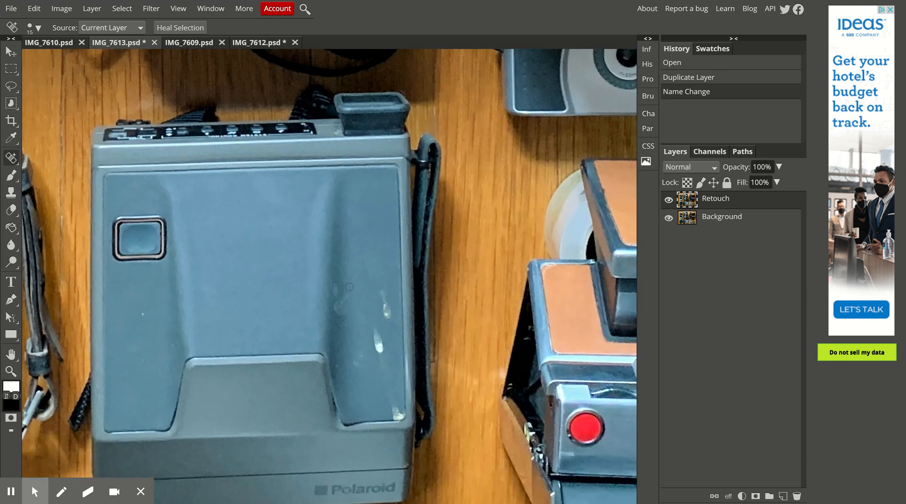
right_click(354, 287)
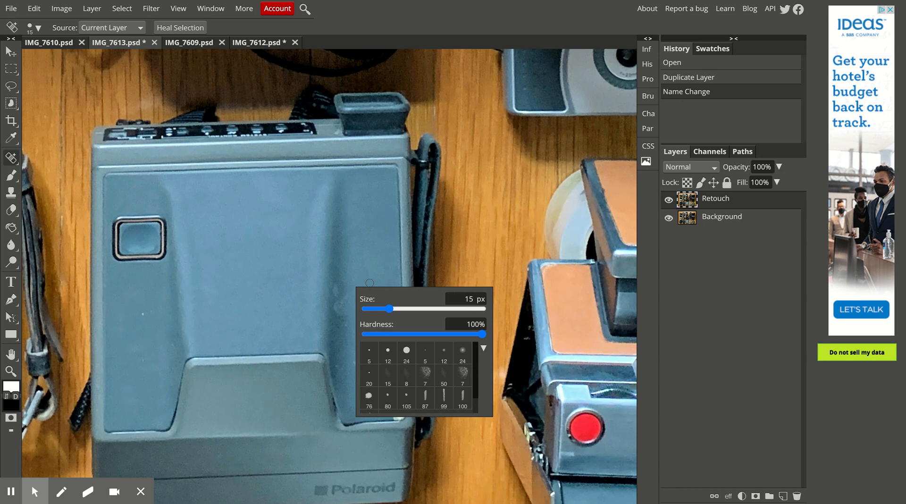
left_click(400, 311)
left_click(397, 309)
left_click(143, 313)
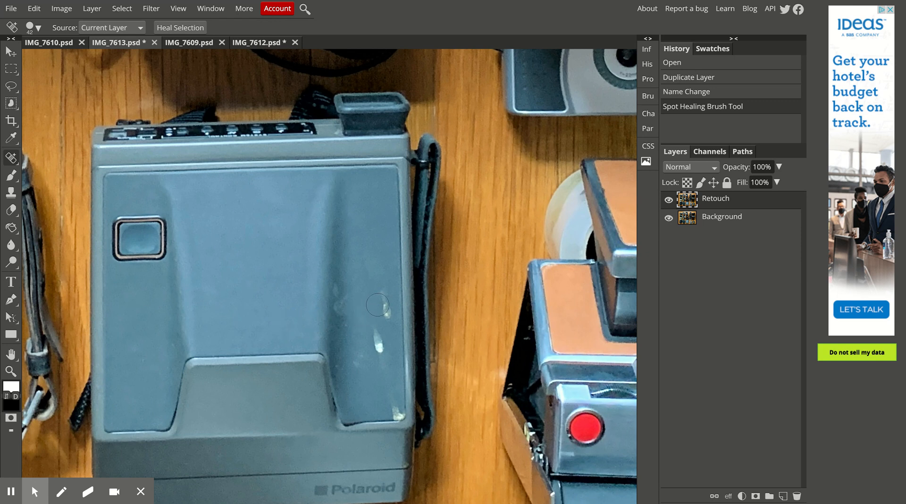
- Heal the two elongated white scuffs on the right side of the grey Polaroid's front
left_click(384, 304)
left_click_drag(384, 304, 384, 310)
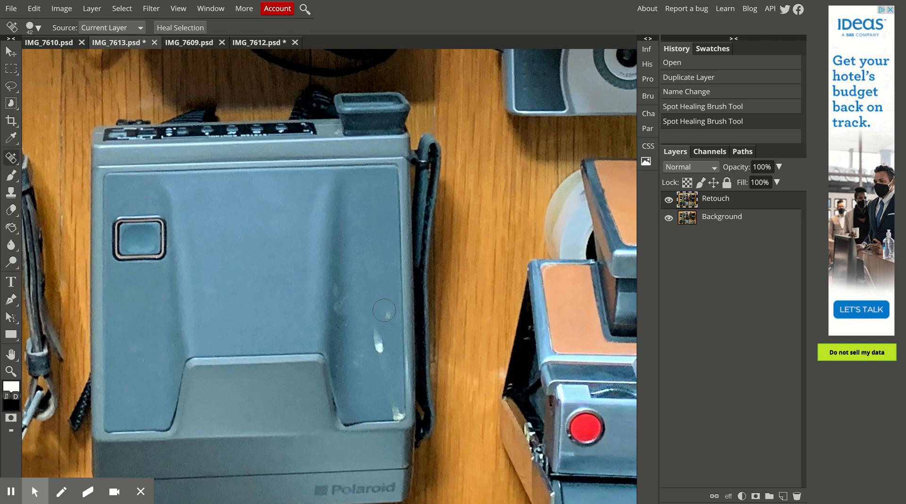
left_click(389, 316)
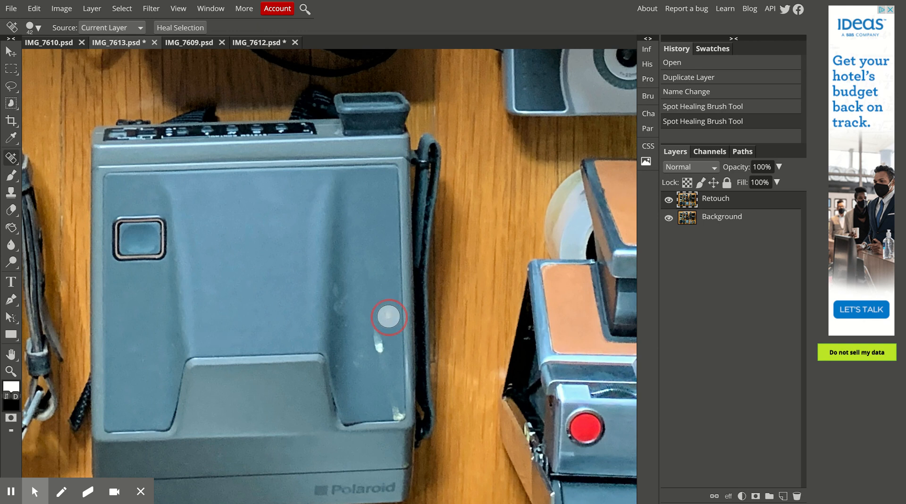
left_click(379, 352)
left_click_drag(380, 352, 375, 327)
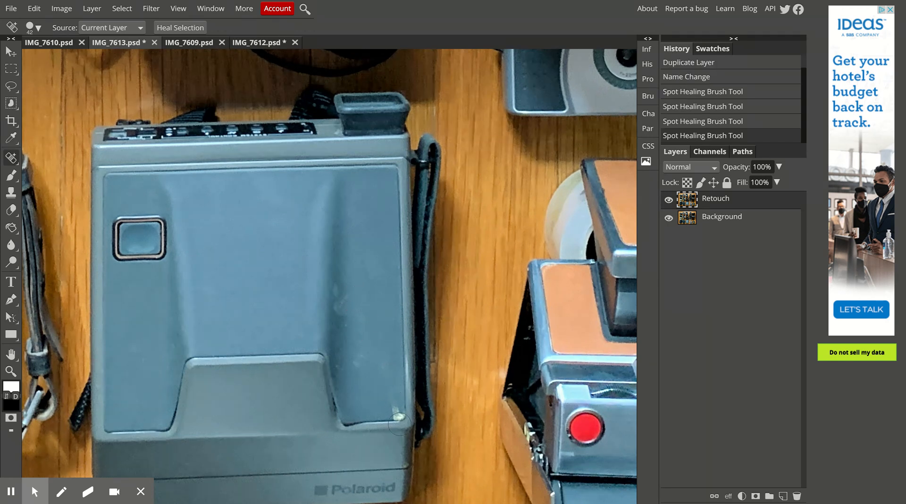
- Heal the white chip at the lower-right corner of the grey Polaroid's panel and the faint smudges beside its centre ridge
left_click(394, 408)
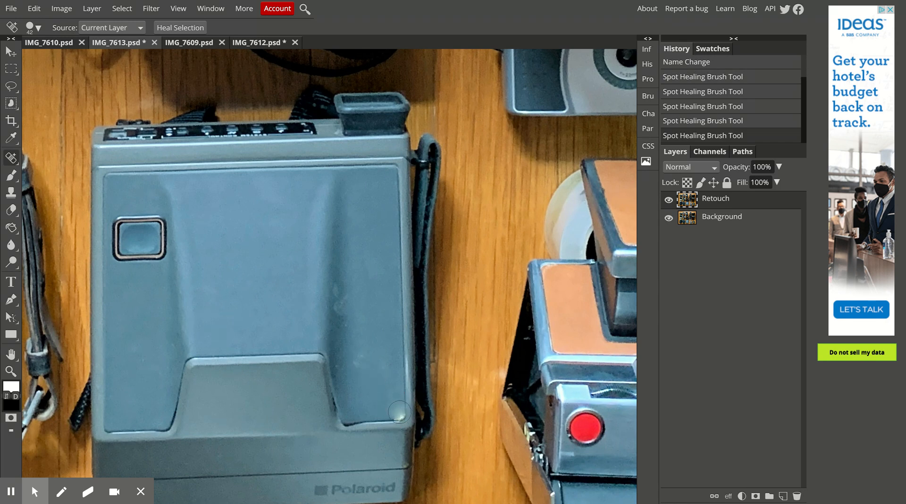
left_click(398, 412)
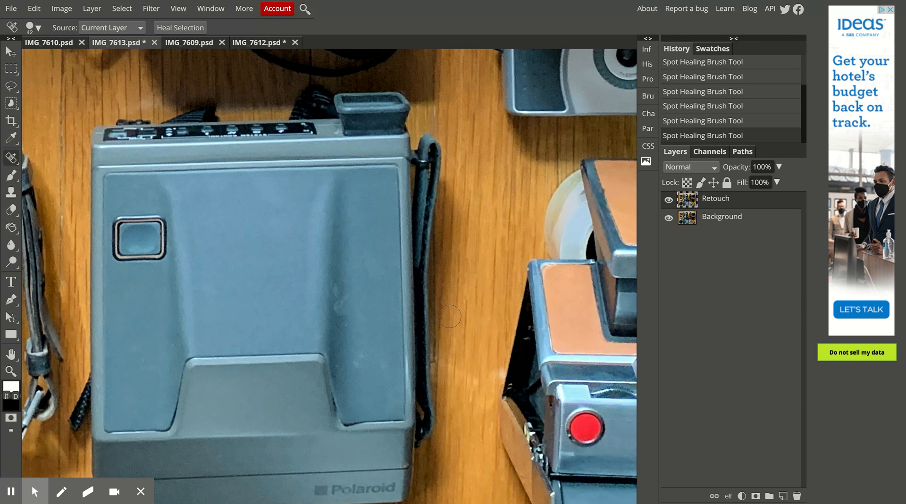
left_click_drag(345, 286, 346, 305)
left_click(340, 305)
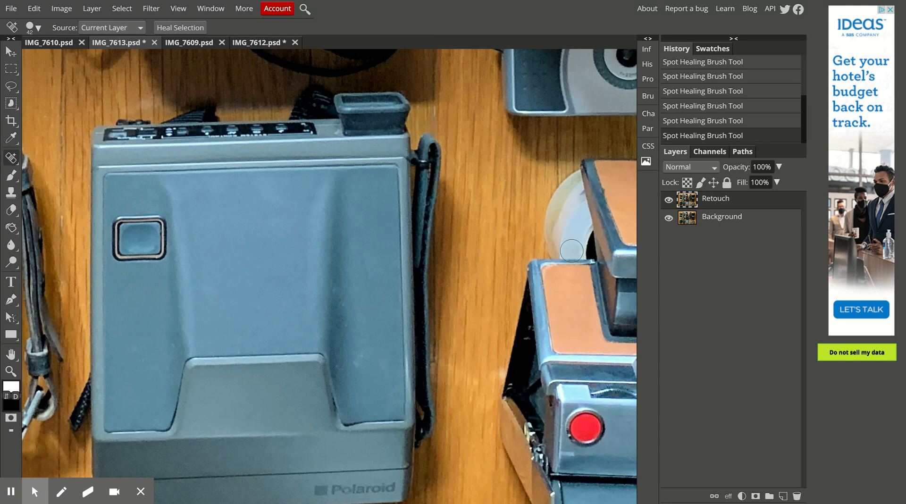
- Toggle the Retouch layer's visibility repeatedly to compare the healed photo with the original, leaving the layer visible
left_click(669, 198)
left_click(669, 201)
left_click(669, 200)
left_click(669, 201)
left_click(669, 200)
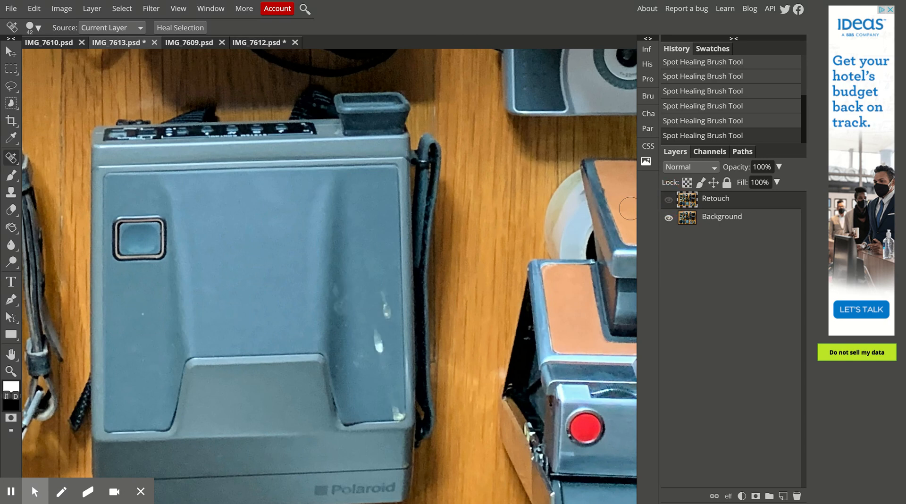
left_click(669, 200)
left_click(669, 200)
left_click(668, 200)
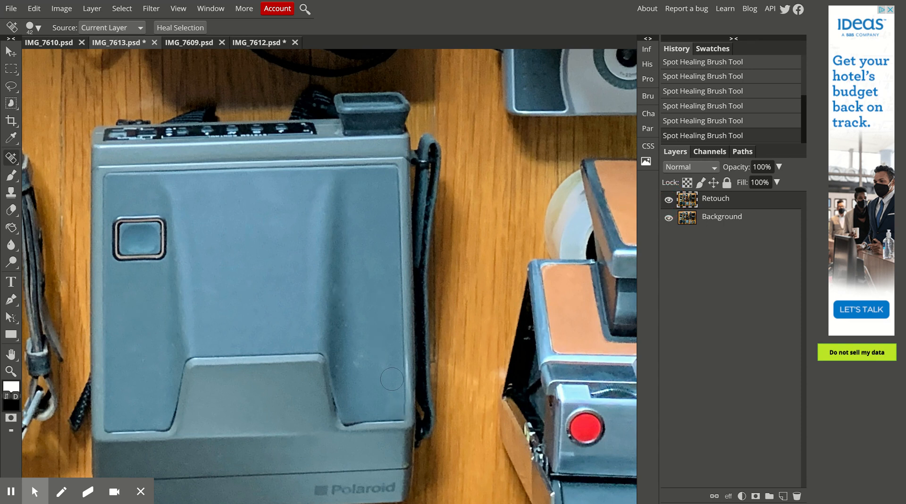
- Heal the remaining faint specks on the lower right part of the grey Polaroid's front
left_click_drag(355, 355, 355, 365)
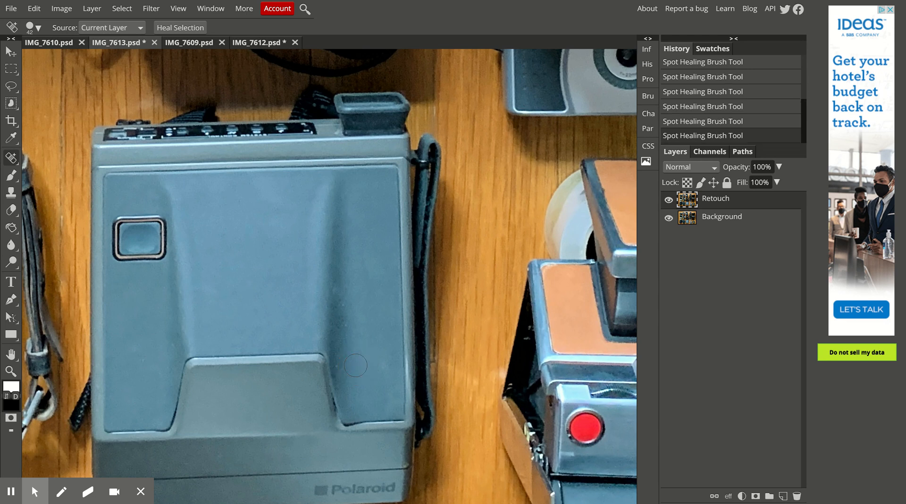
left_click_drag(345, 363, 344, 363)
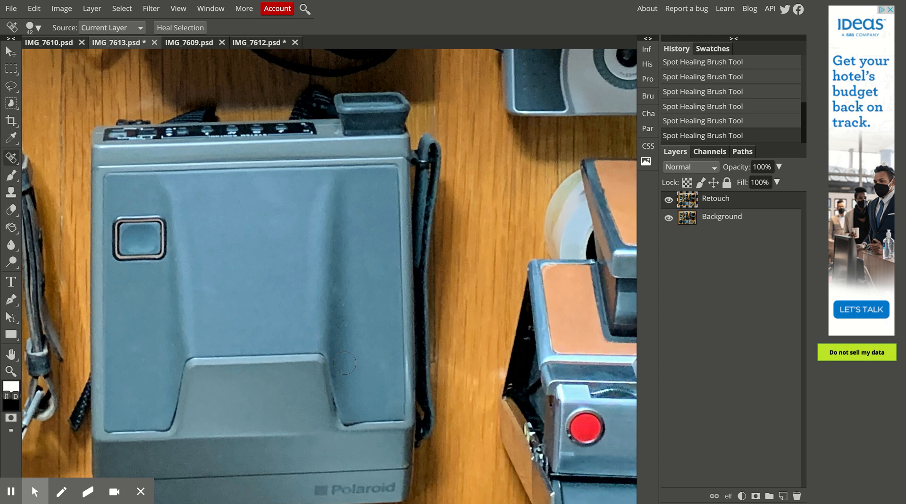
- Heal the marks in the lower middle of the raised panel on the black leather camera beside the grey Polaroid
key("space")
left_click_drag(190, 301, 555, 271)
left_click_drag(193, 352, 174, 348)
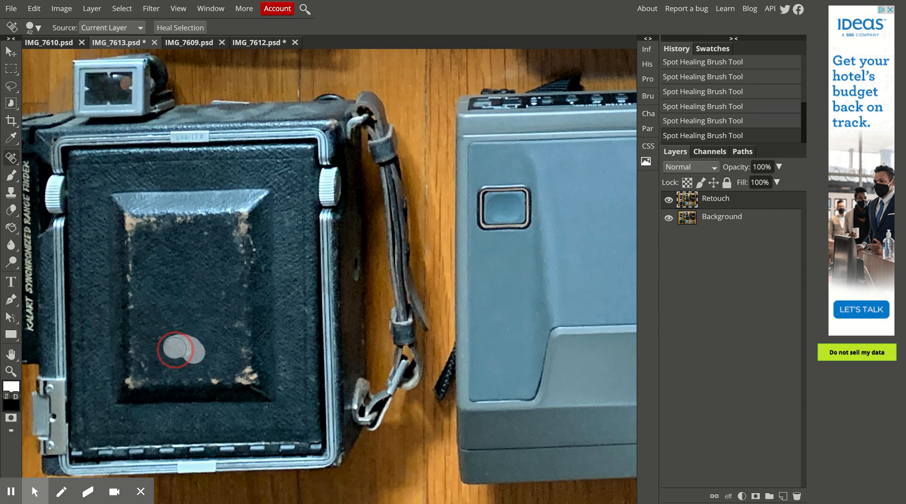
left_click_drag(174, 348, 174, 350)
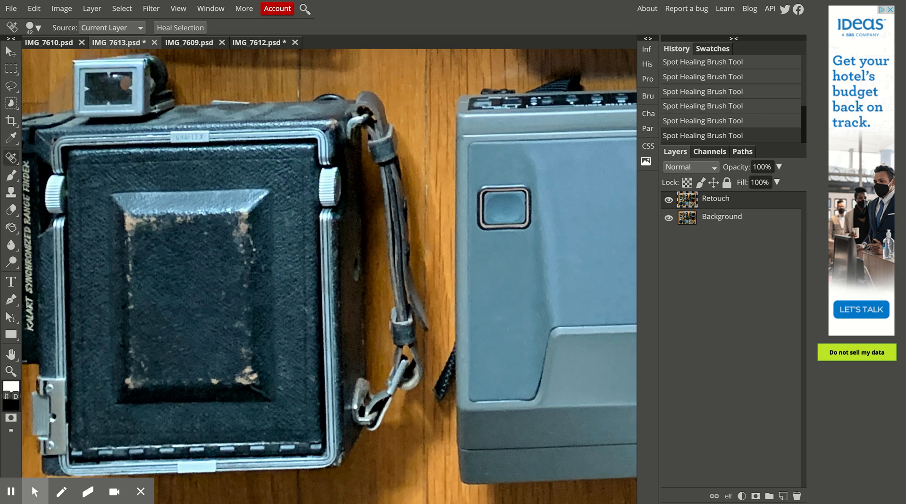
left_click(183, 346)
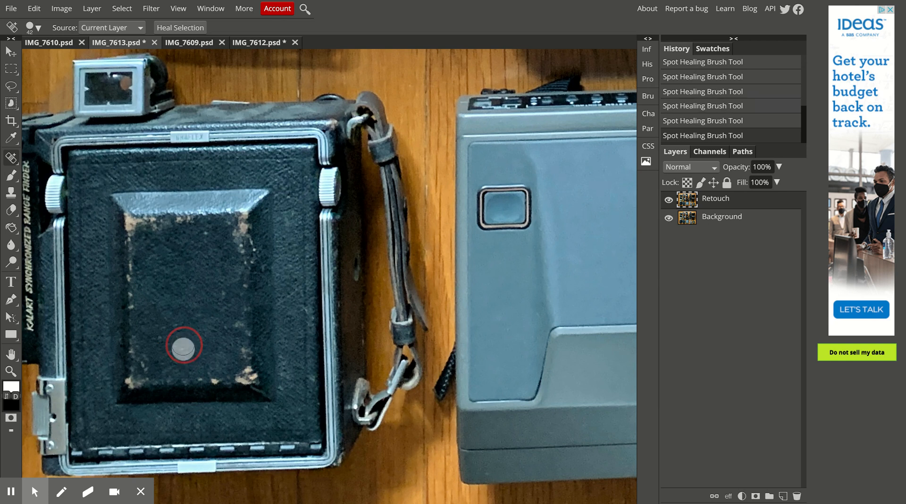
left_click(183, 345)
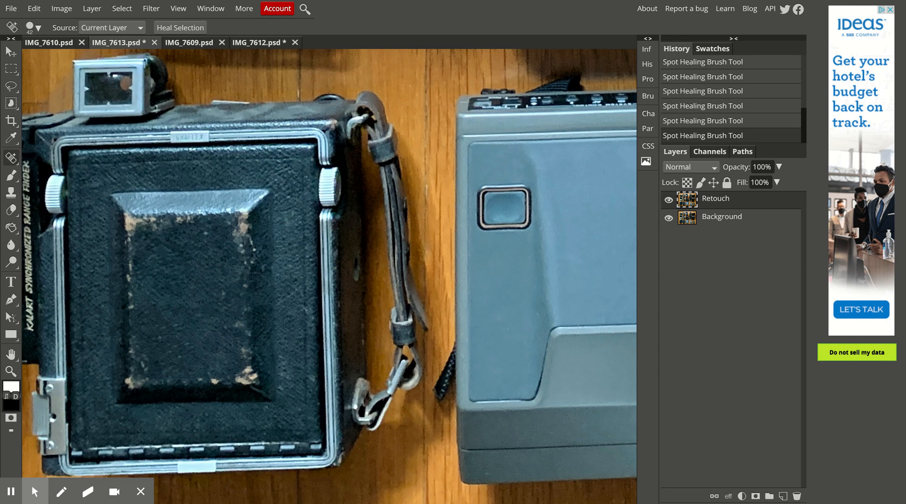
left_click(193, 339)
- Heal the worn spots along the bottom edge of the black camera's raised panel, working from its lower-right corner inward
left_click(249, 376)
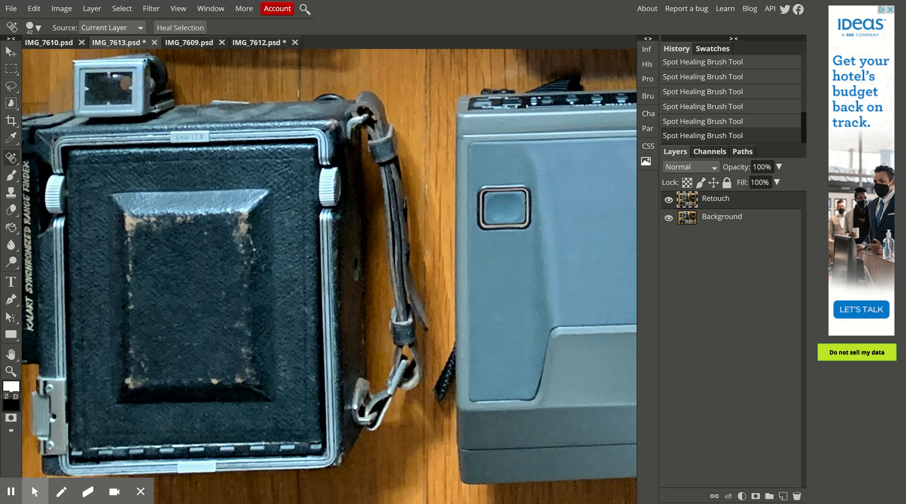
left_click(240, 378)
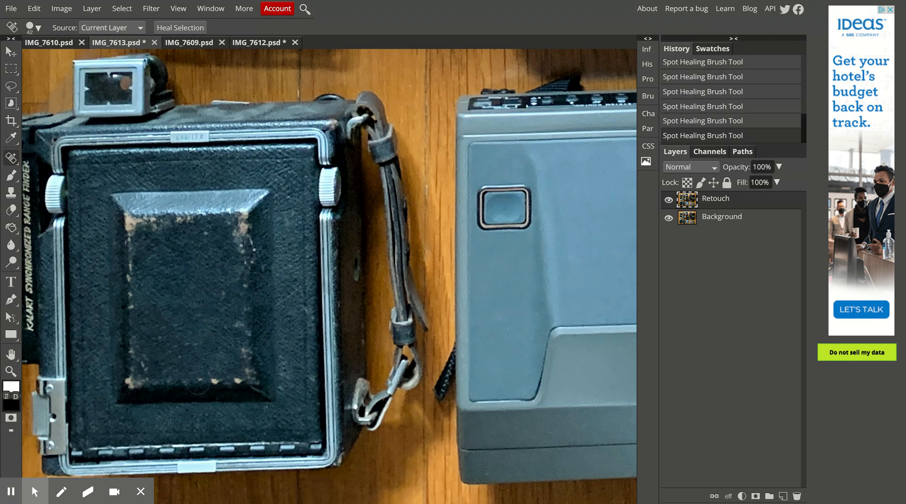
left_click(214, 380)
left_click(201, 382)
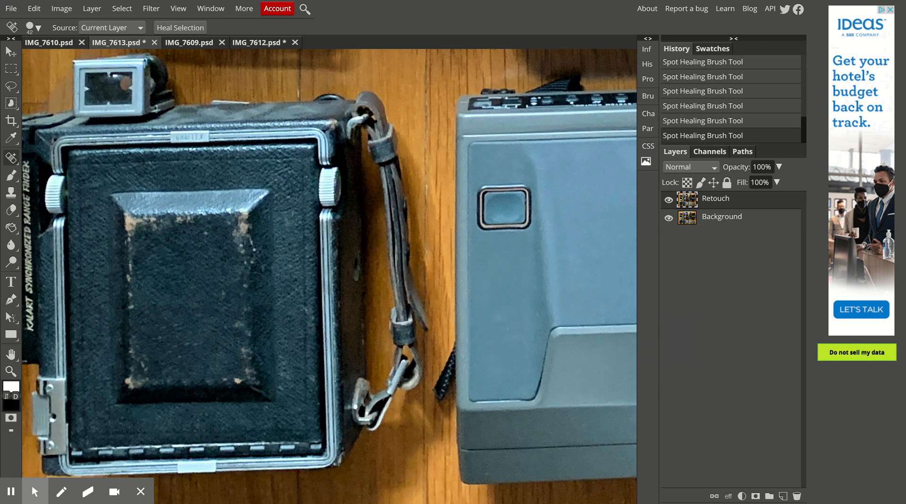
- Add a Curves adjustment layer above the Retouch layer and place a point on the RGB curve at the three-quarter highlights
key("ctrl+minus")
key("ctrl+minus")
key("ctrl+minus")
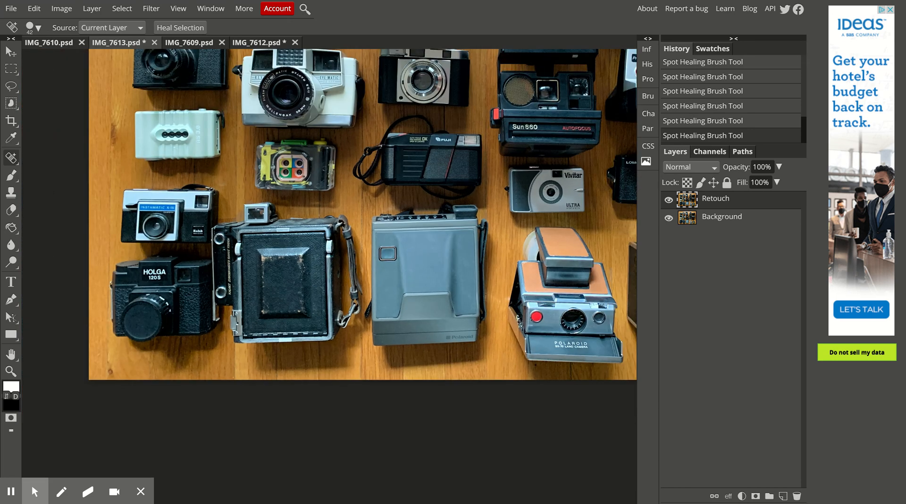
key("ctrl+0")
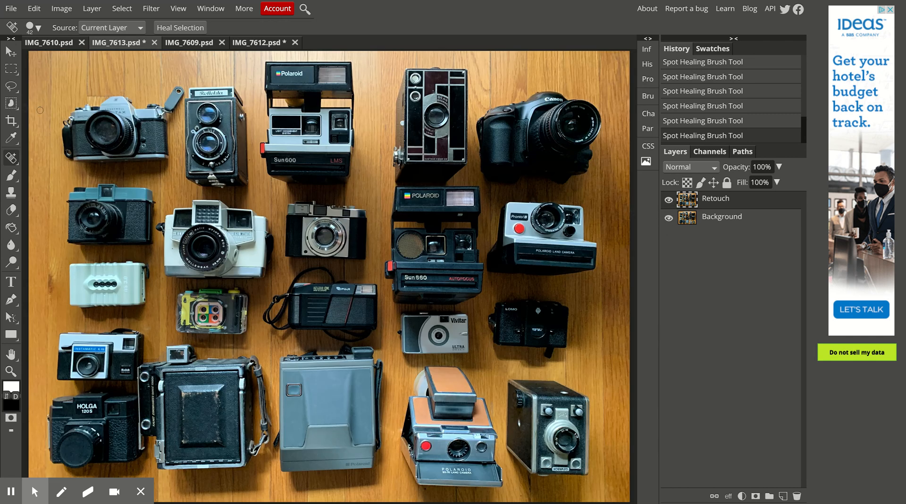
left_click(92, 8)
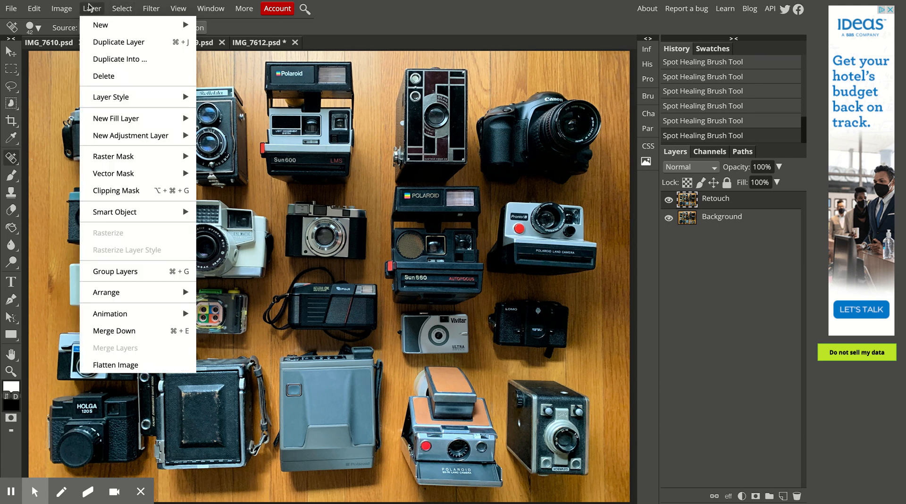
mouse_move(120, 136)
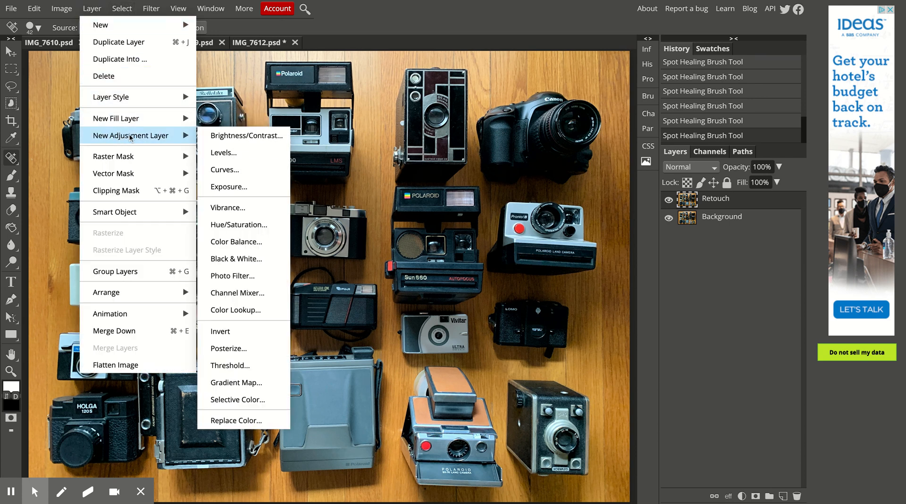
left_click(220, 170)
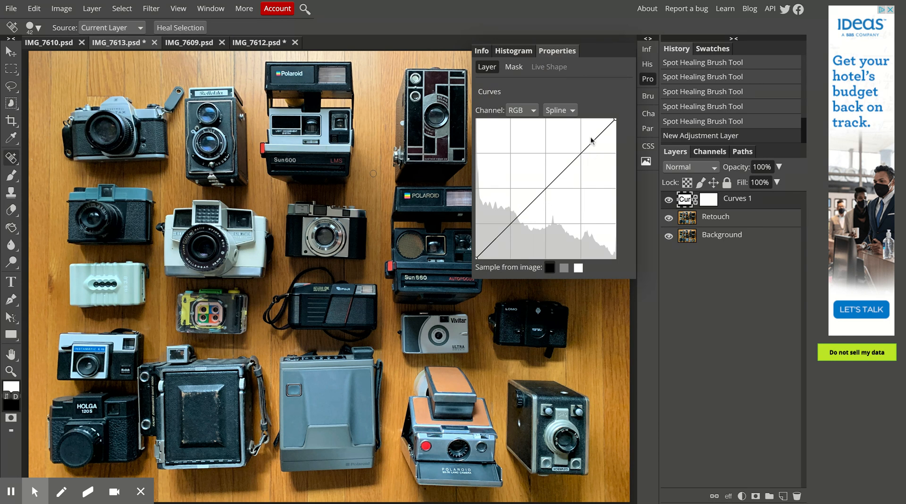
left_click(581, 150)
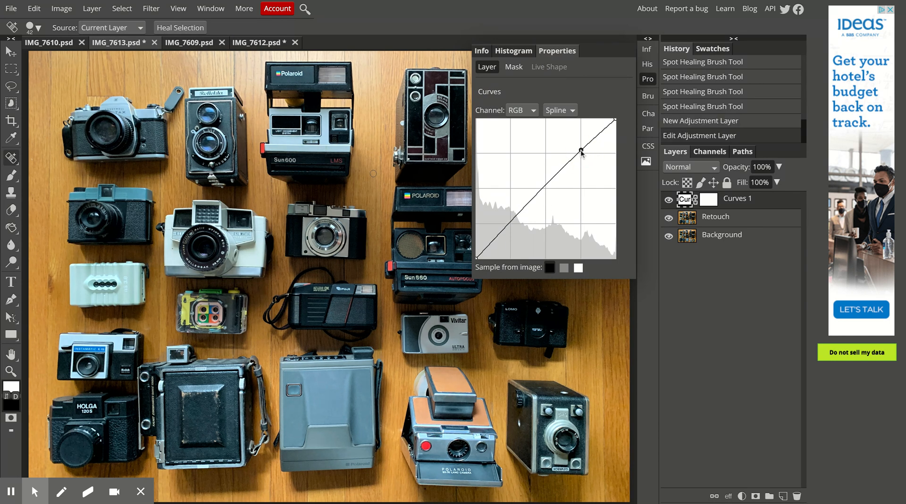
left_click(514, 217)
left_click_drag(514, 218, 510, 212)
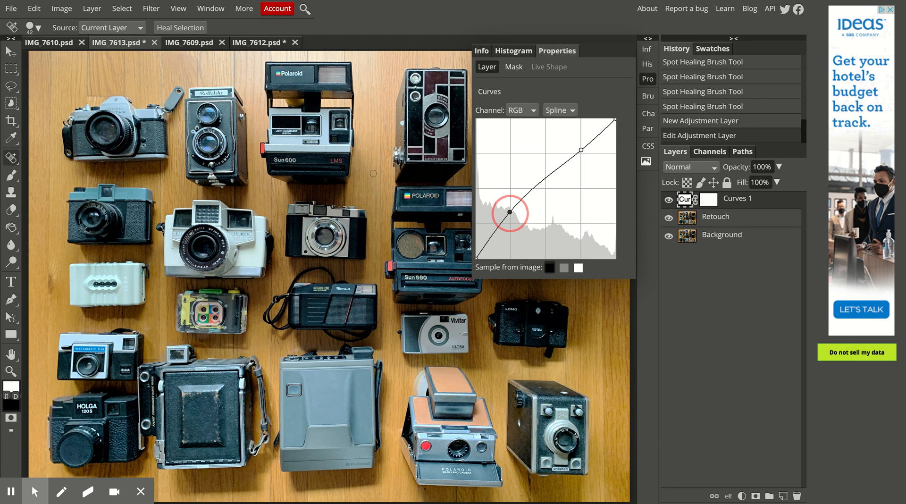
left_click(586, 150)
left_click_drag(584, 152, 577, 139)
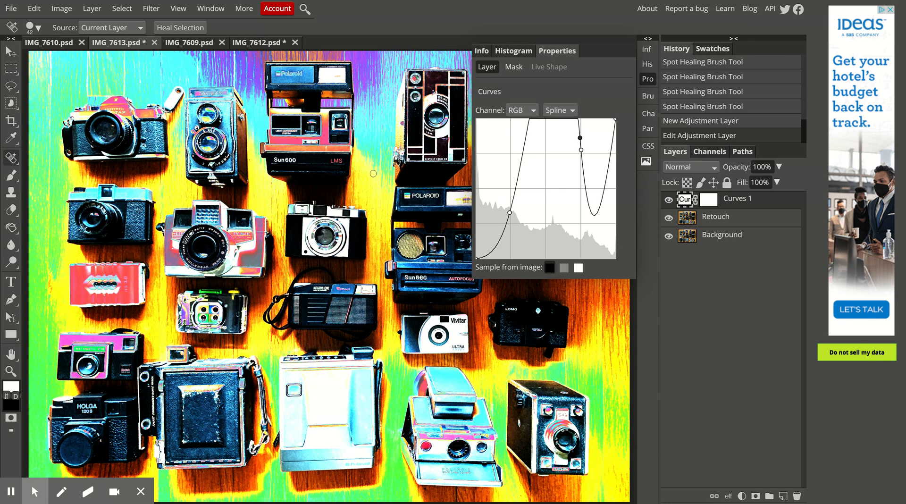
key("ctrl+z")
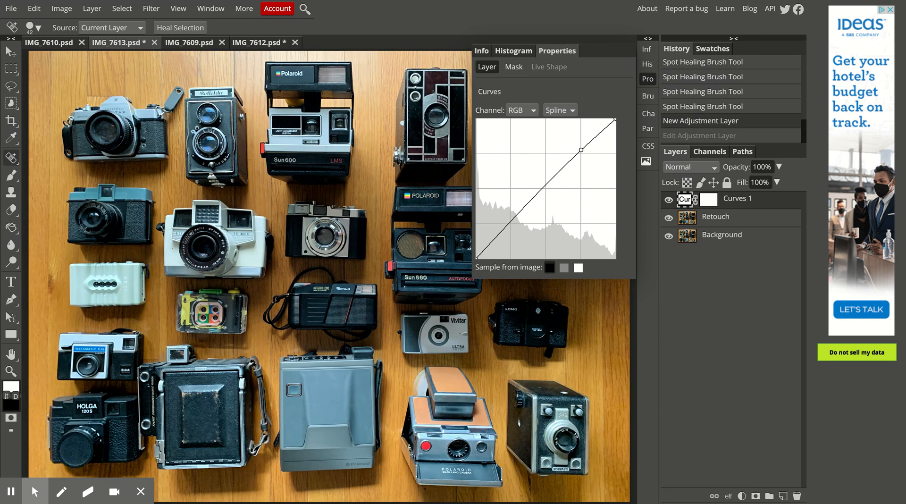
- Shape the RGB curve into a gentle S by raising the highlight point slightly and pulling a new shadow point slightly down
left_click(512, 216)
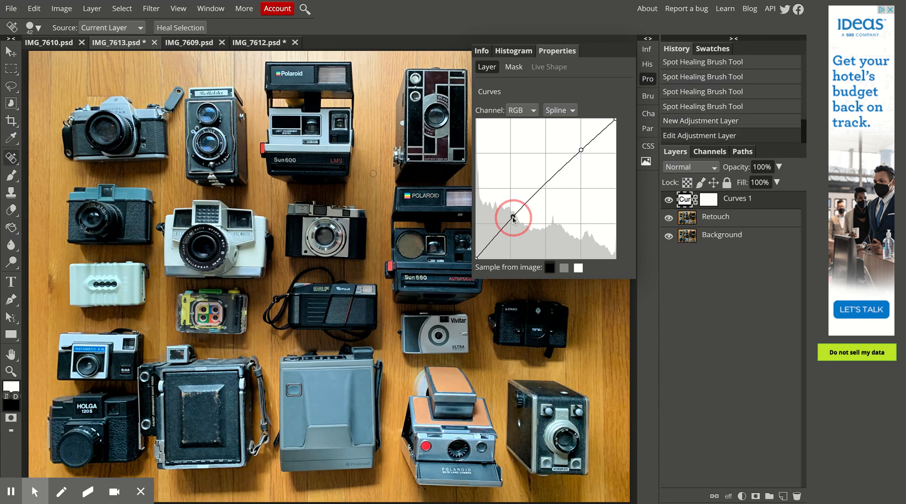
left_click(581, 149)
left_click_drag(581, 150, 581, 142)
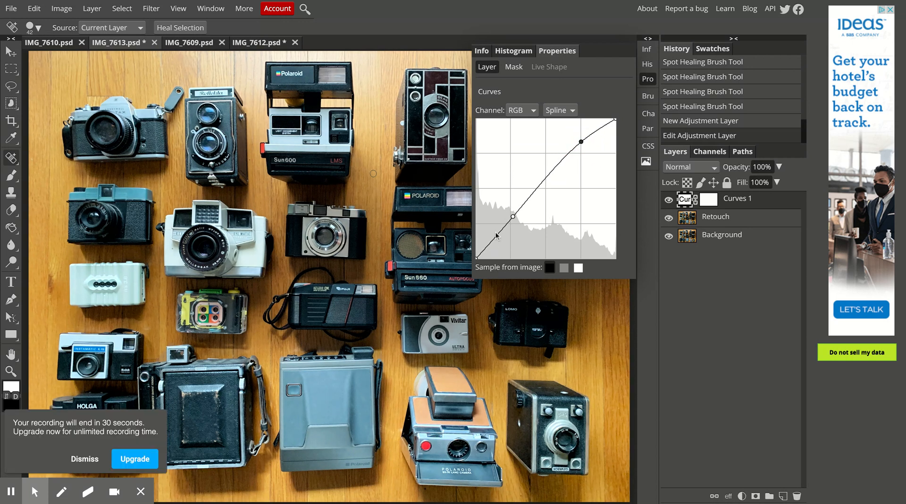
left_click(513, 217)
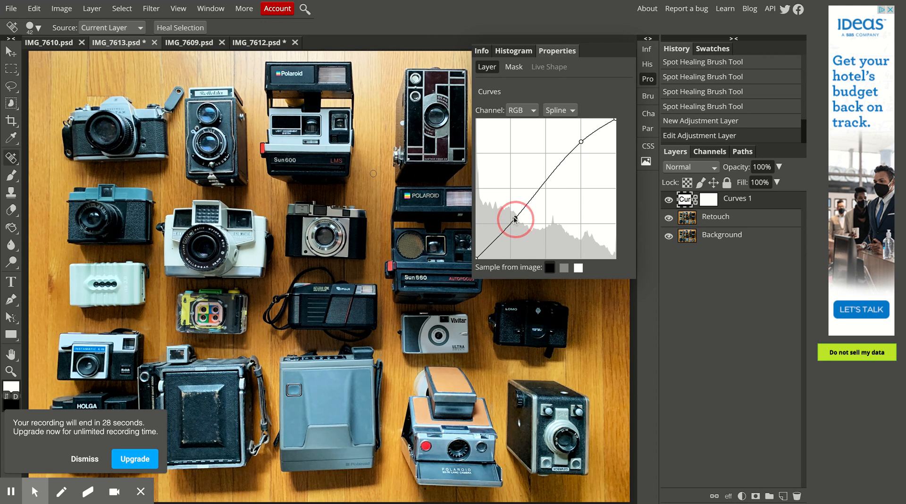
left_click_drag(514, 218, 508, 229)
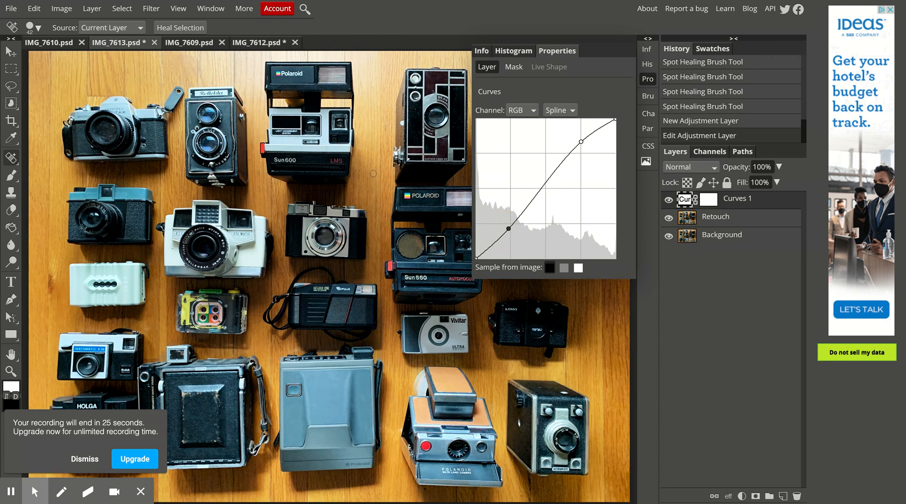
- Toggle the Curves 1 layer's visibility to compare before and after, leave it visible, and close its curve settings
left_click(668, 199)
left_click(668, 199)
left_click(668, 199)
left_click(668, 199)
left_click(648, 79)
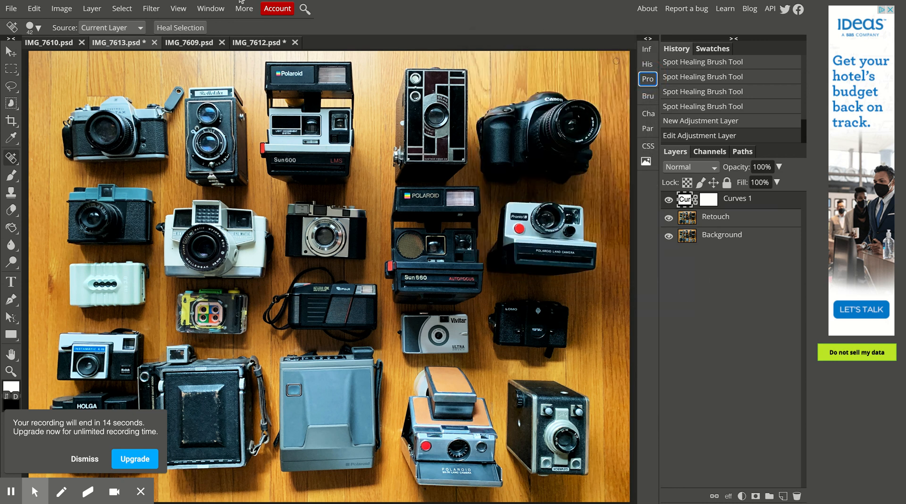
left_click(92, 8)
mouse_move(125, 136)
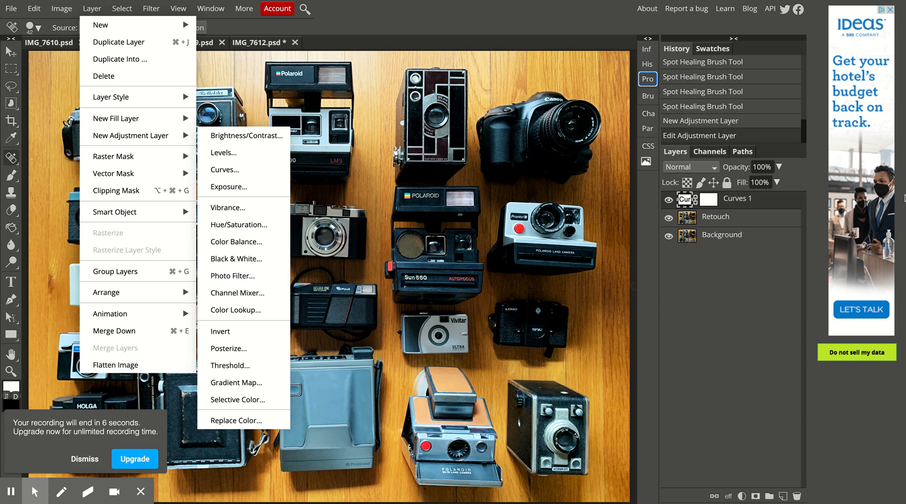
left_click(689, 331)
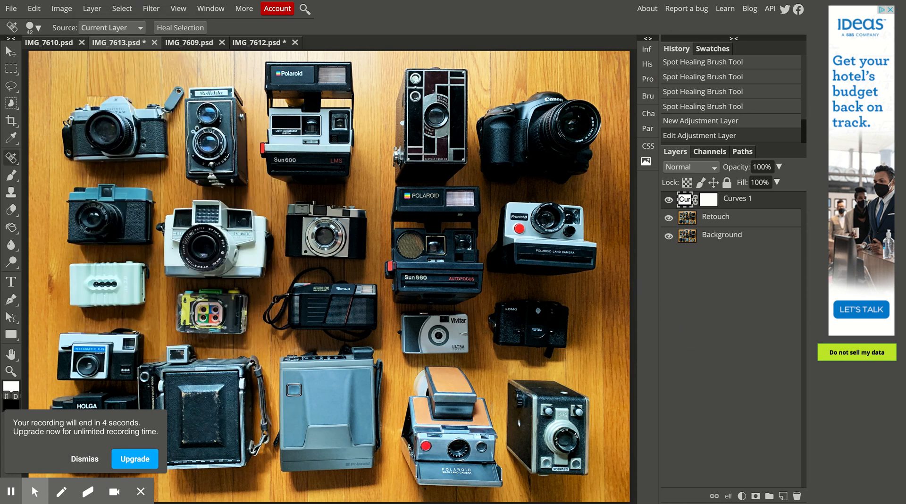